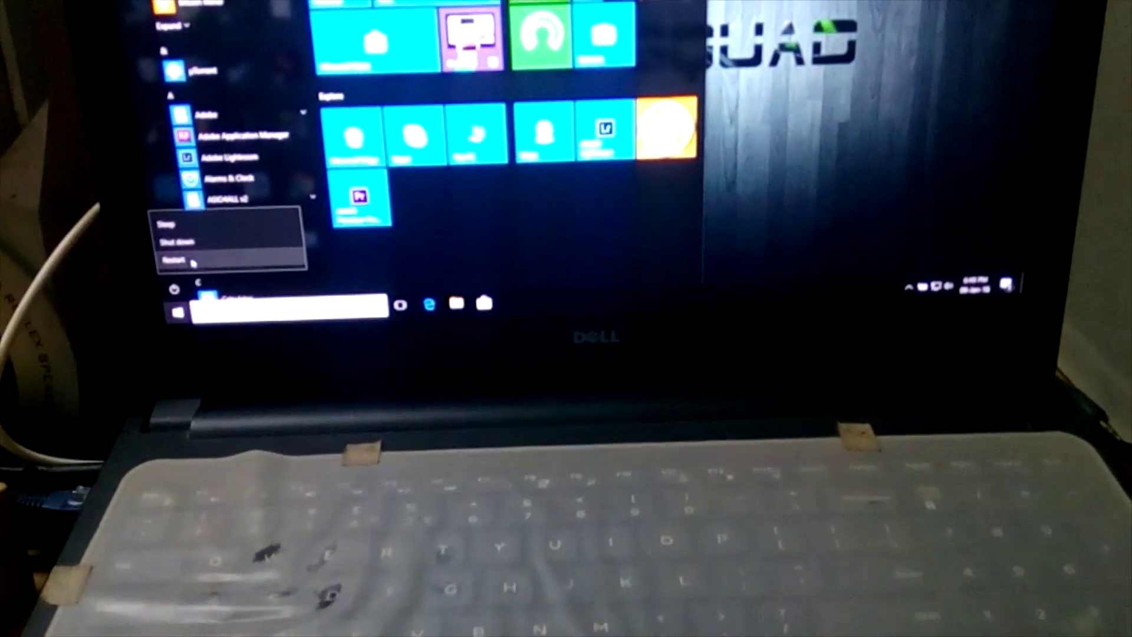
- Restart the laptop from the Start menu power options
{"action": "left_click", "coordinate": [192, 261]}
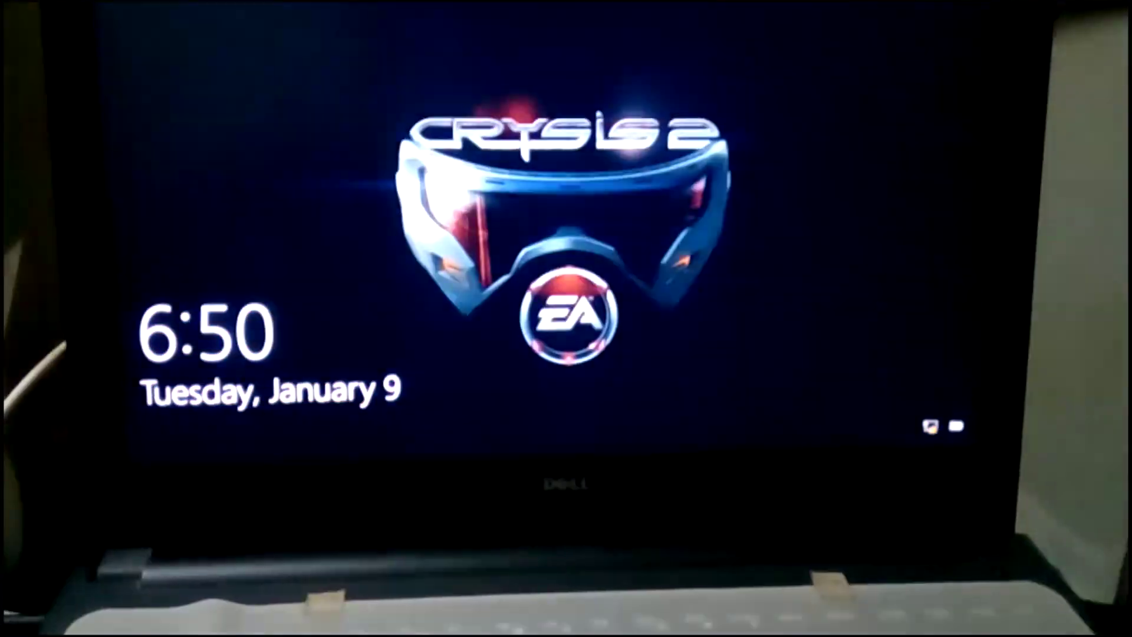
- Sign in past the lock screen and bring up the Dell beep code 8 results in Chrome
{"action": "key", "text": "Return"}
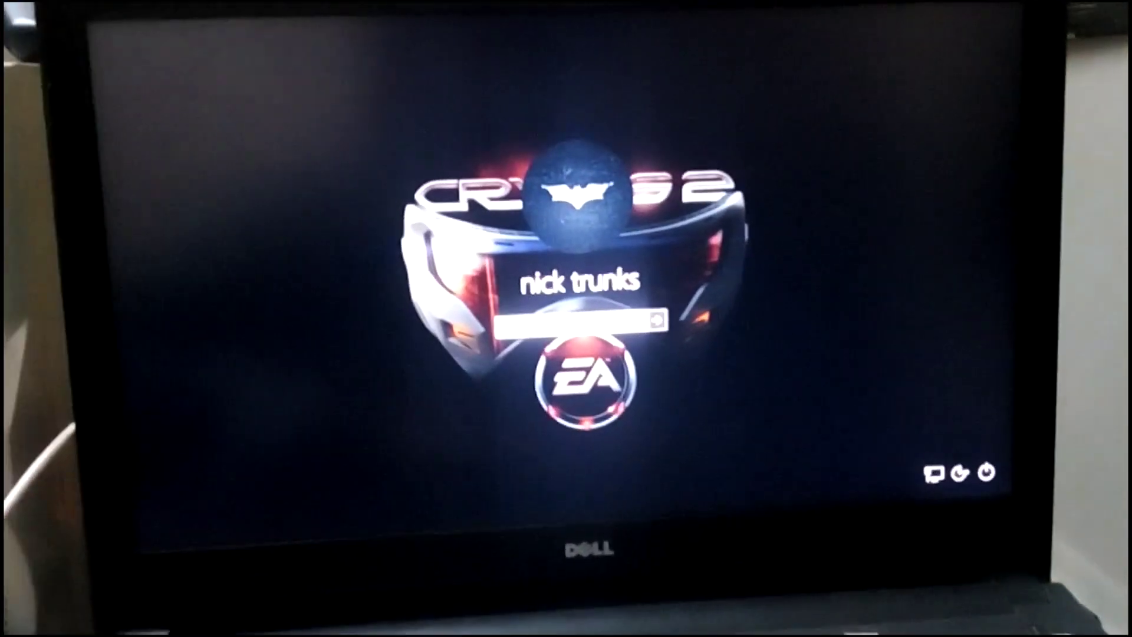
{"action": "key", "text": "Return"}
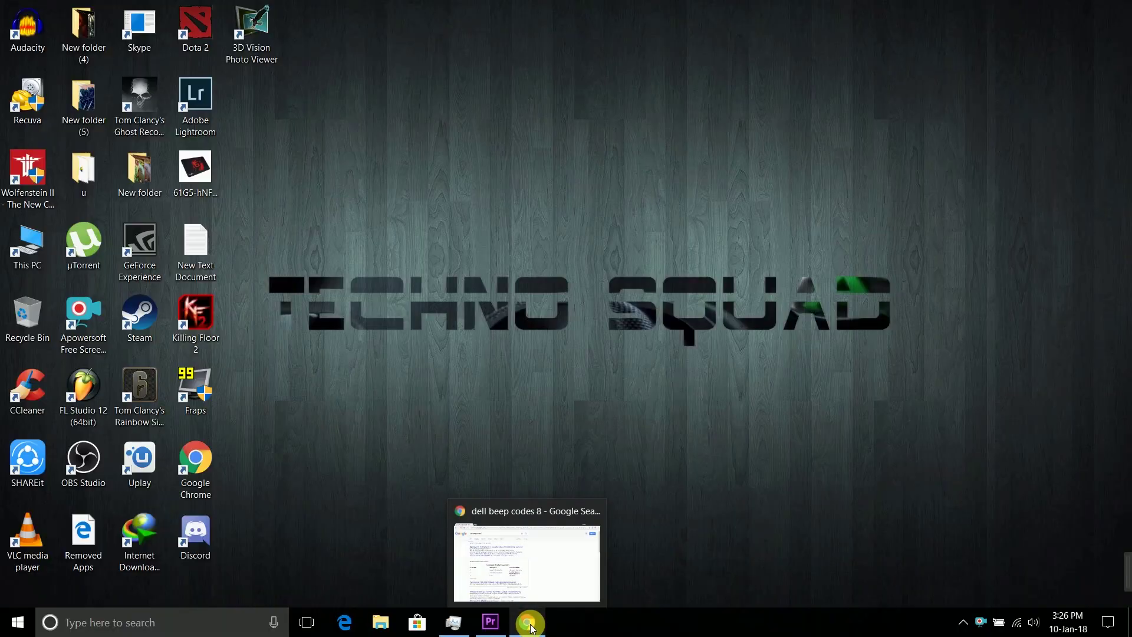
{"action": "left_click", "coordinate": [529, 626]}
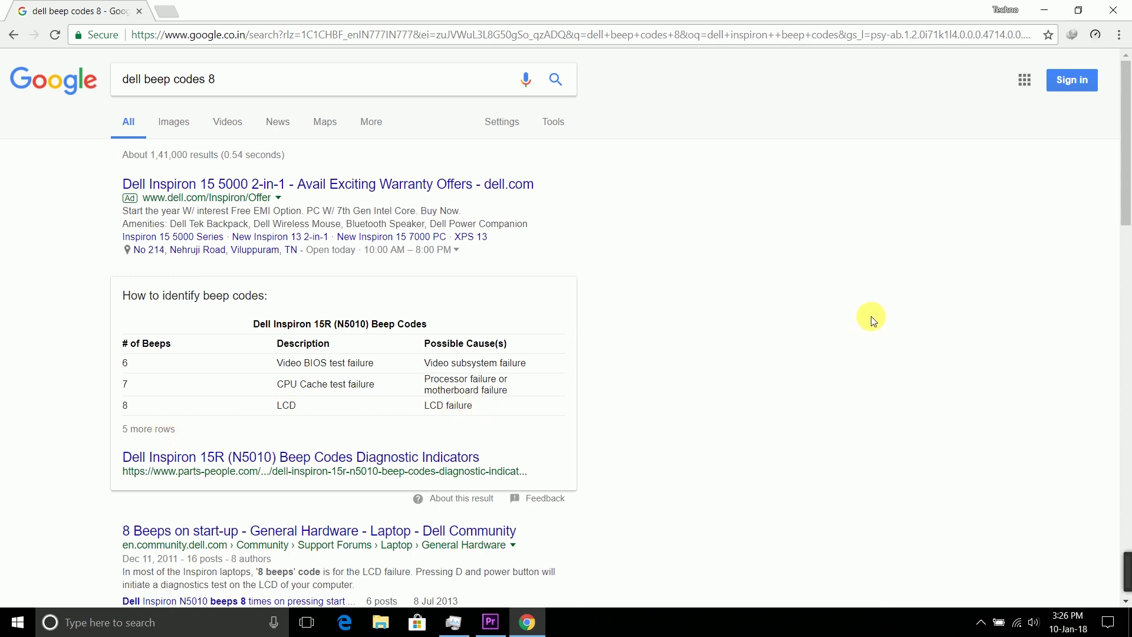
- Close Chrome after confirming that 8 beeps indicates an LCD failure
{"action": "left_click", "coordinate": [1113, 10]}
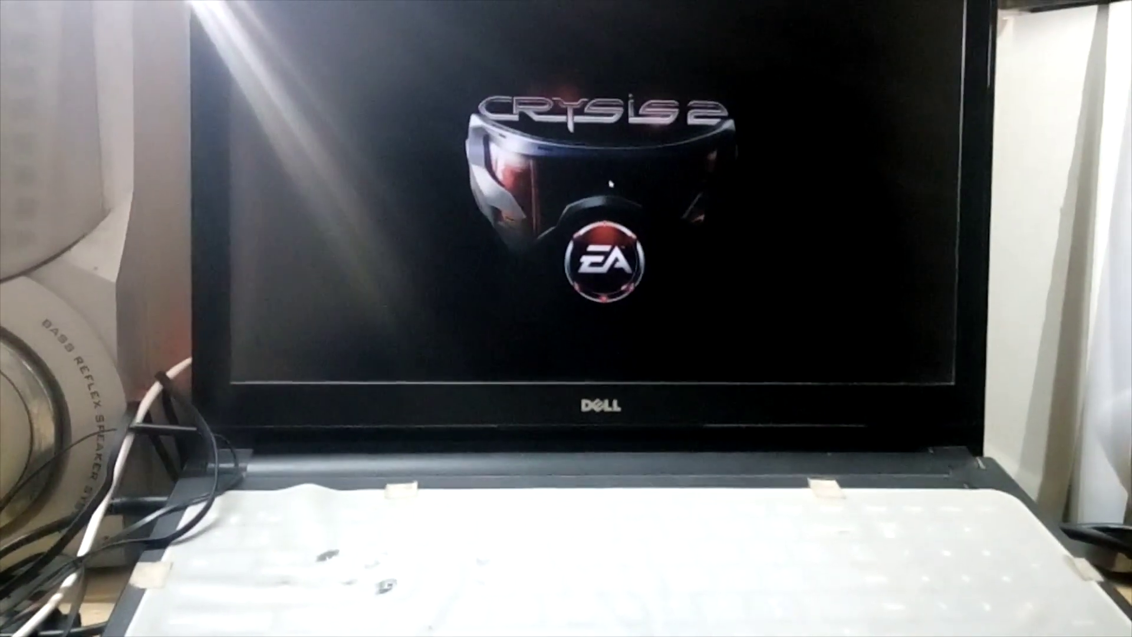
{"action": "type", "text": "****"}
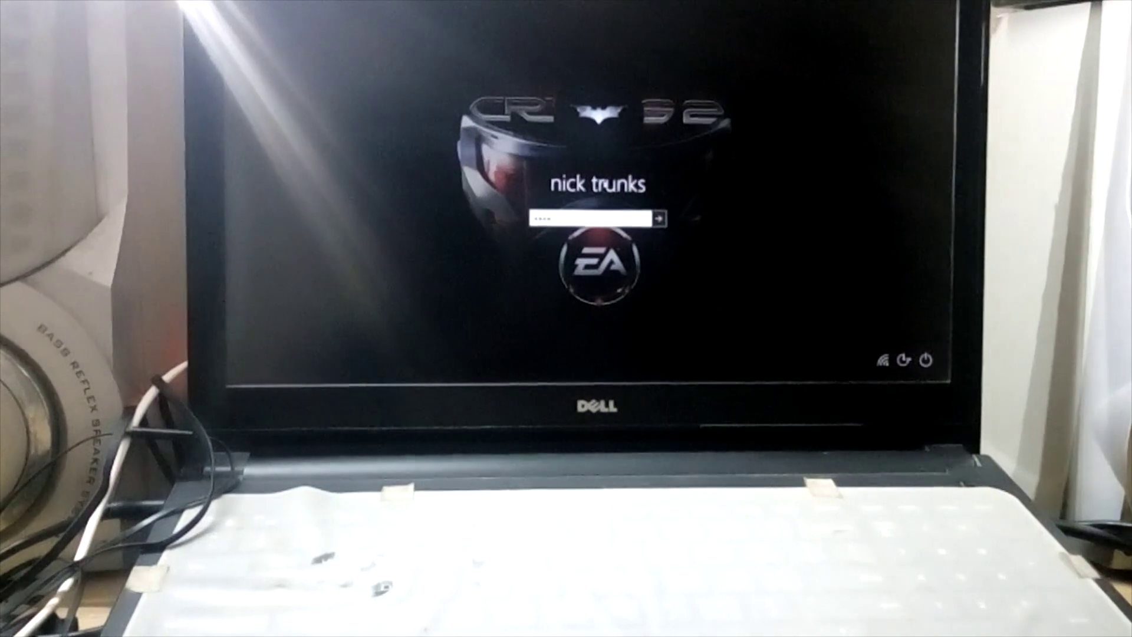
{"action": "type", "text": "***"}
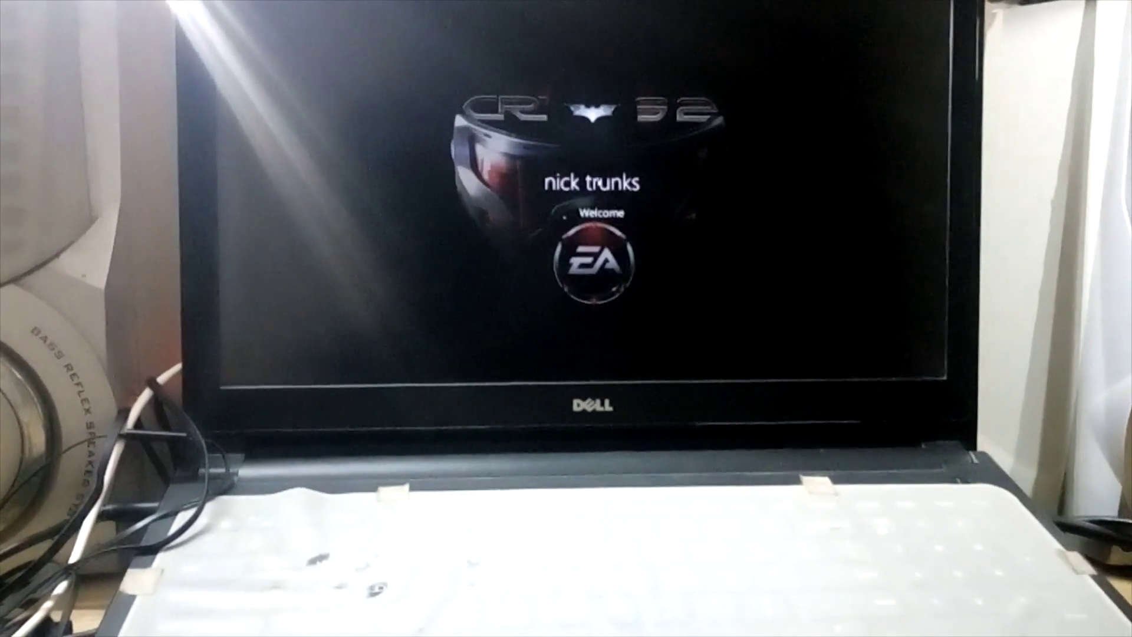